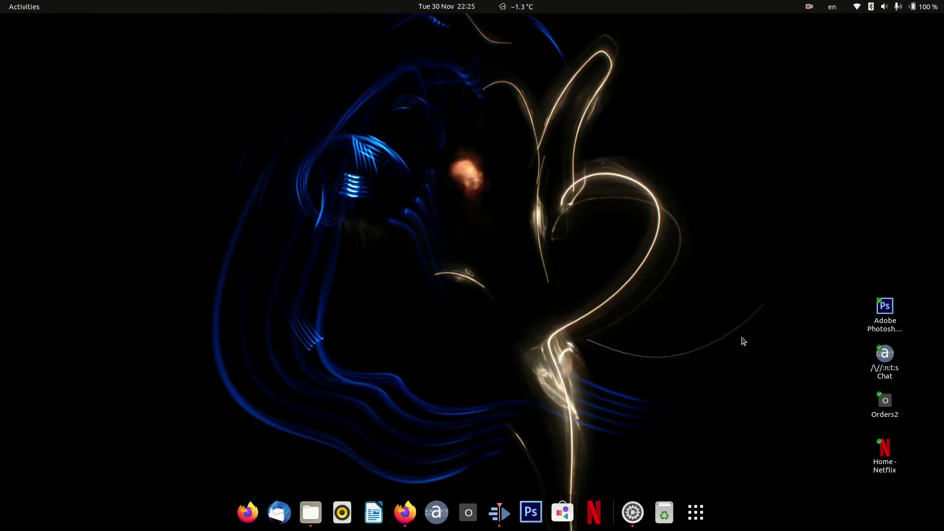
pyautogui.press('super')
pyautogui.scroll(2, 743, 352)
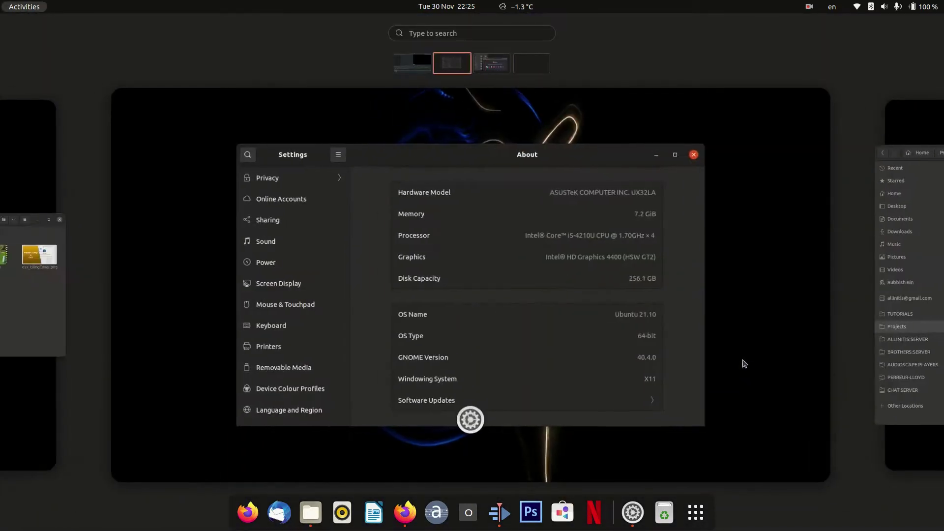
pyautogui.click(531, 325)
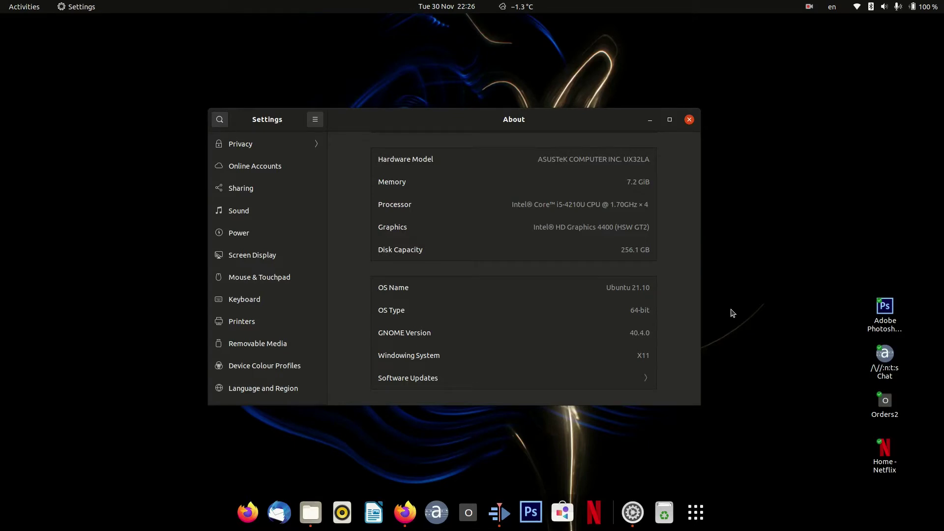
pyautogui.press('super')
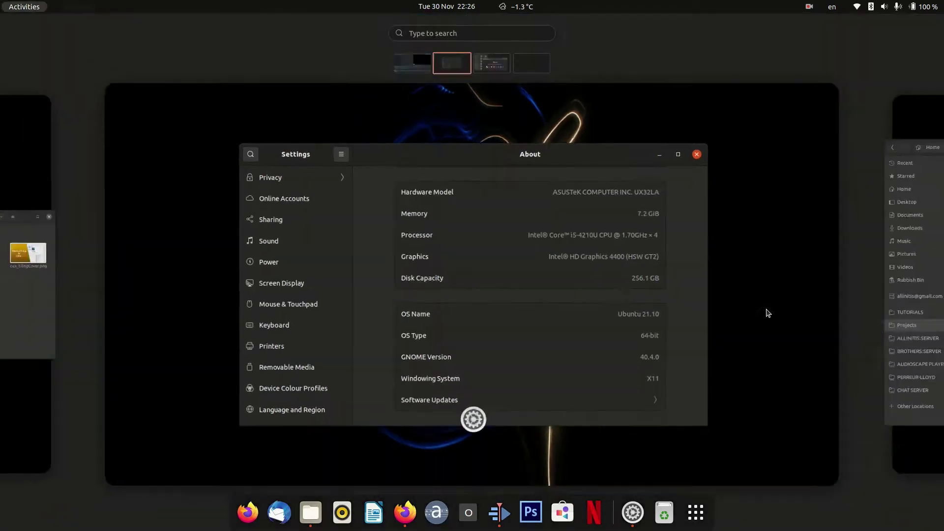
pyautogui.scroll(1, 728, 314)
# Import 20200627_185427.mp4 and french.mp4 from the file browser into the Project Bin
pyautogui.click(396, 322)
pyautogui.hotkey('alt', 'Tab')
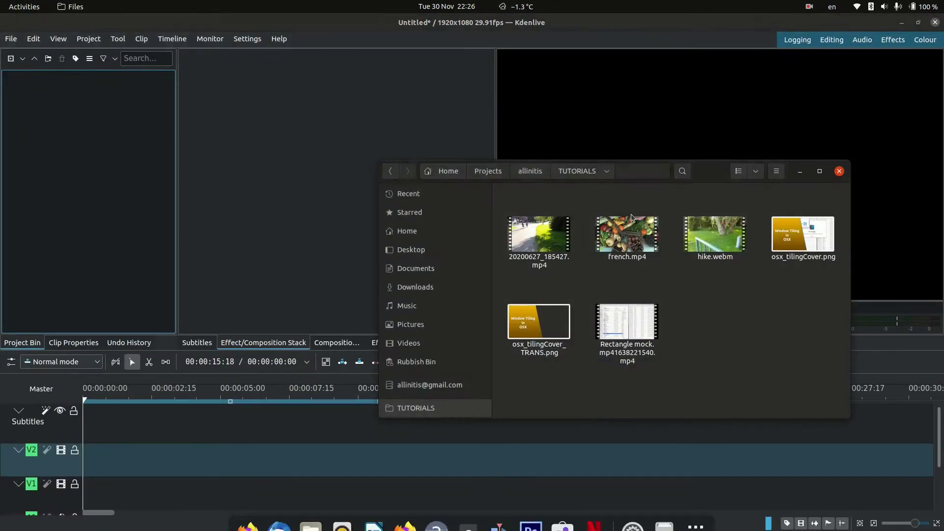
pyautogui.click(541, 239)
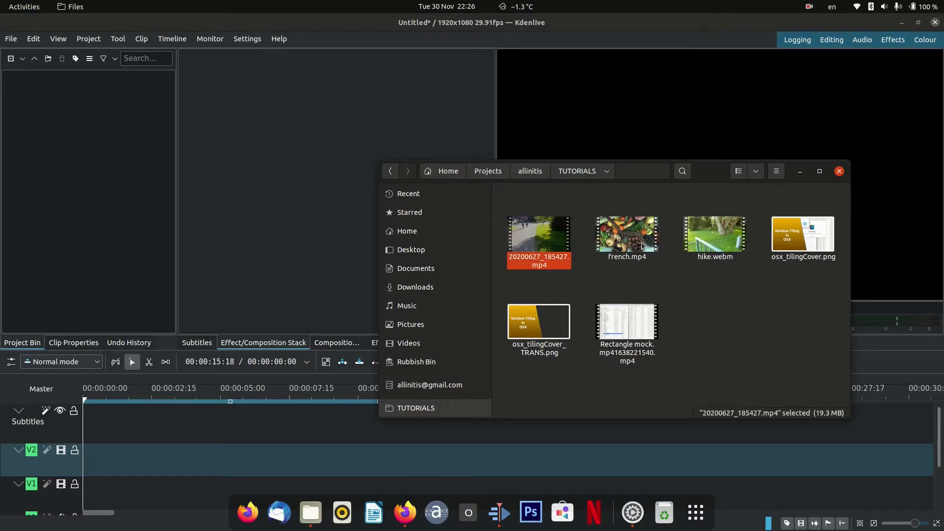
pyautogui.keyDown('ctrl'); pyautogui.click(626, 236); pyautogui.keyUp('ctrl')
pyautogui.moveTo(629, 236); pyautogui.dragTo(133, 182)
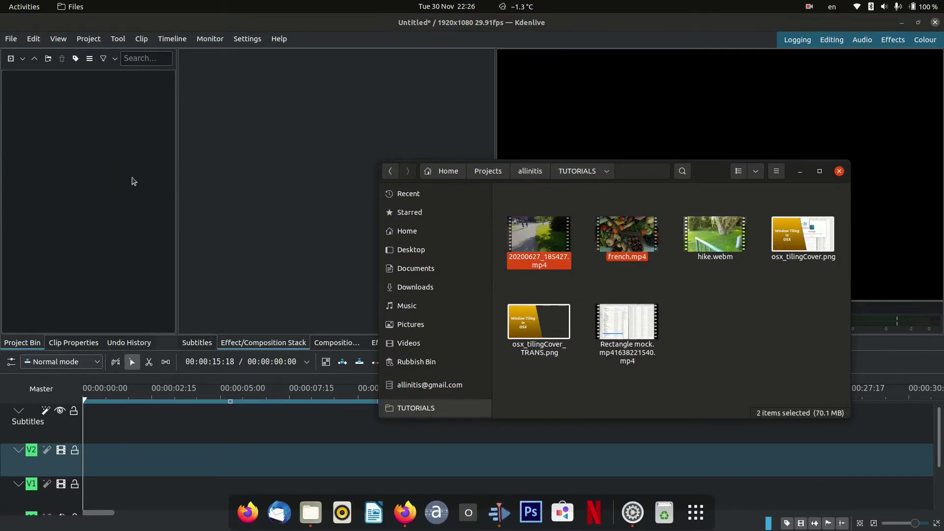
pyautogui.click(111, 205)
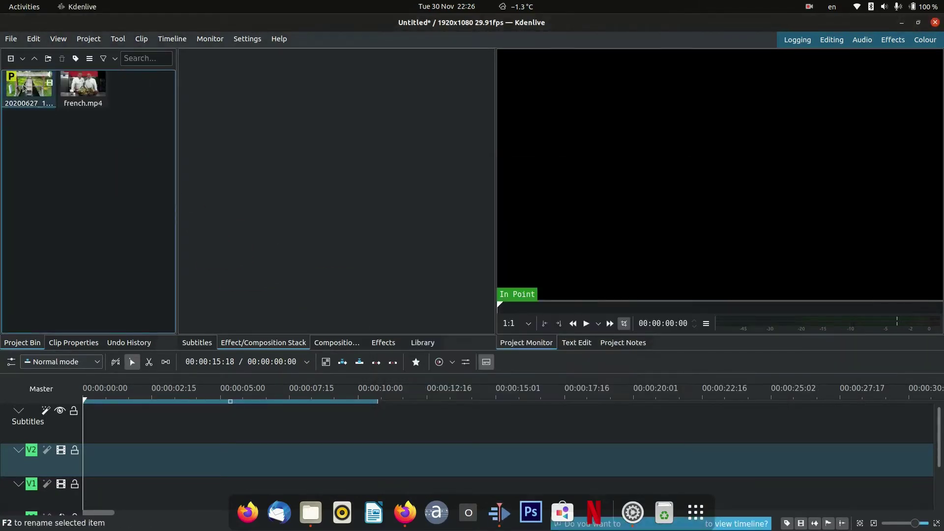
# Place 20200627_185427.mp4 at the start of track V2 and end the timeline zone at its end
pyautogui.moveTo(35, 93); pyautogui.dragTo(205, 460)
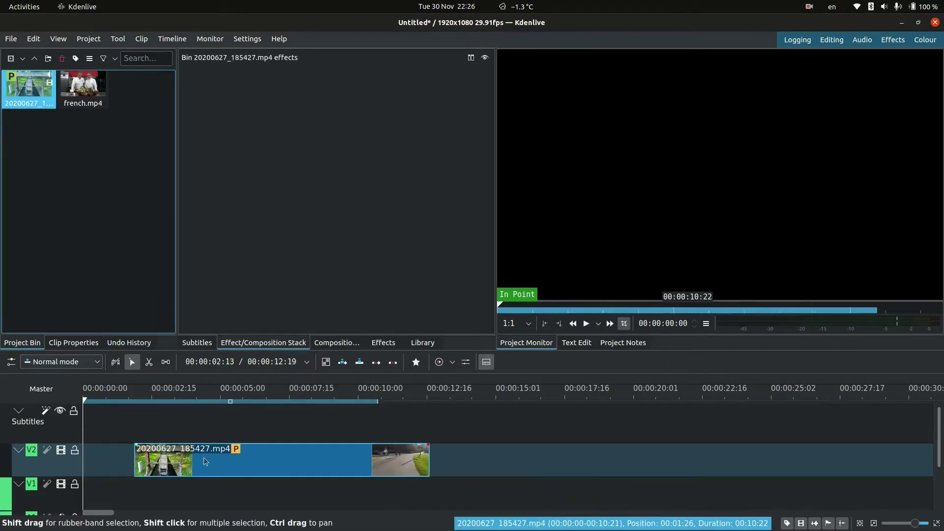
pyautogui.moveTo(305, 461); pyautogui.dragTo(252, 461)
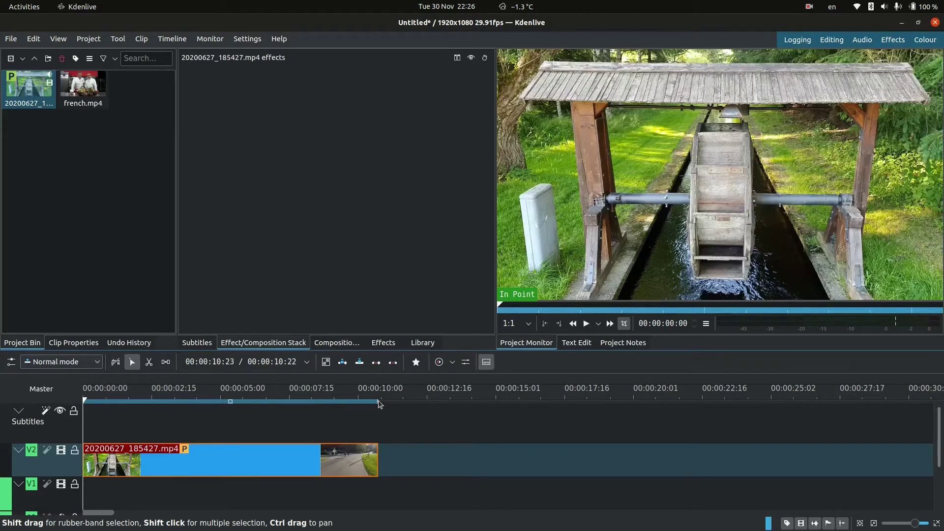
pyautogui.moveTo(377, 402)
pyautogui.mouseDown()
pyautogui.moveTo(342, 399)
pyautogui.moveTo(388, 411)
pyautogui.moveTo(378, 404)
pyautogui.mouseUp()
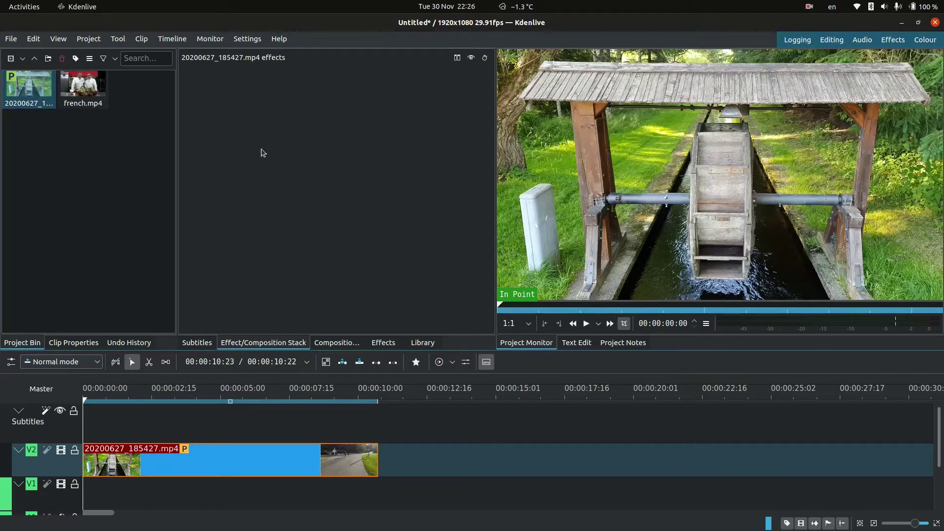
# Run Speech Recognition with vosk-model-small-en-us-0.15 on the timeline zone to generate subtitles
pyautogui.click(83, 40)
pyautogui.moveTo(154, 150)
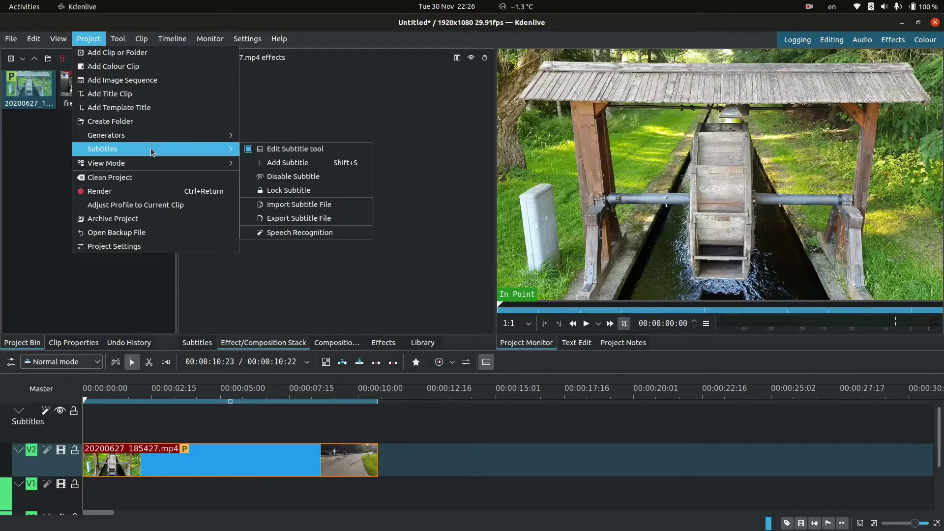
pyautogui.click(307, 237)
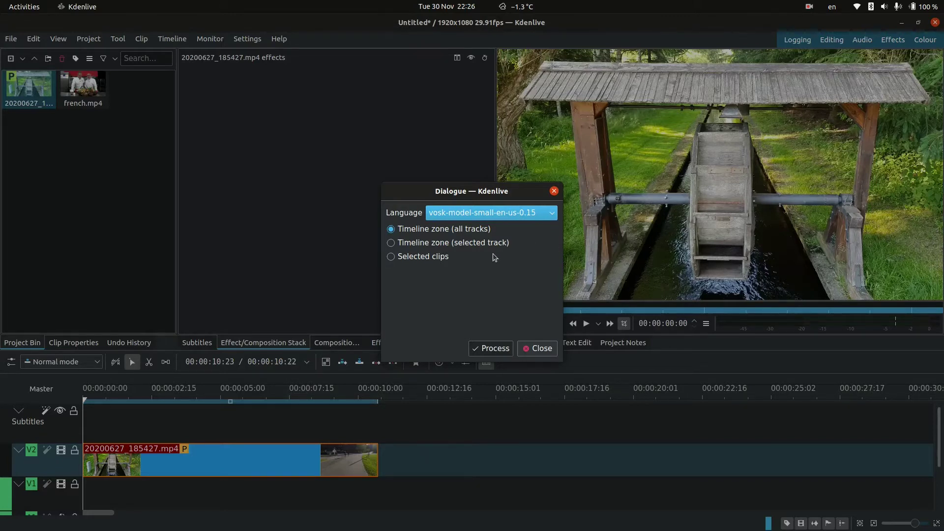
pyautogui.click(489, 348)
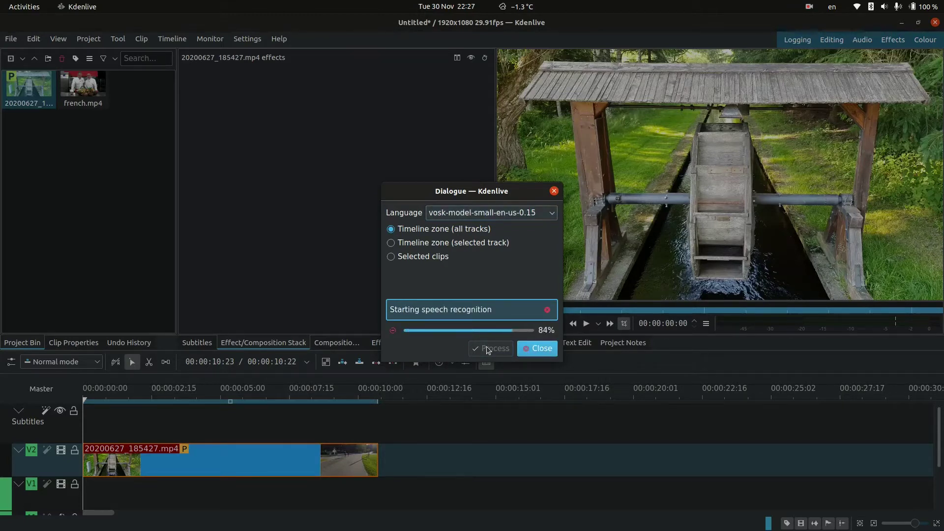
pyautogui.click(550, 348)
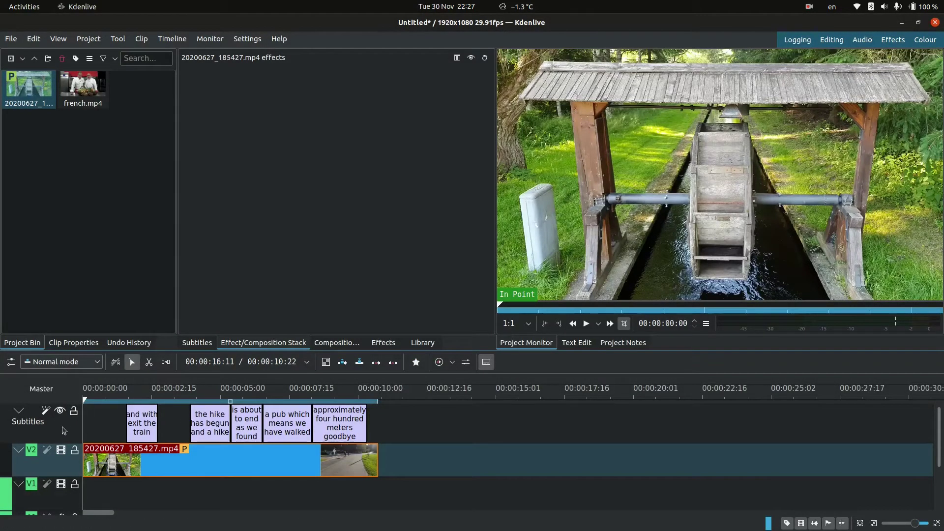
# Play back the generated subtitles, then load the first one, 'and with exit the train', and select 'with'
pyautogui.press('space')
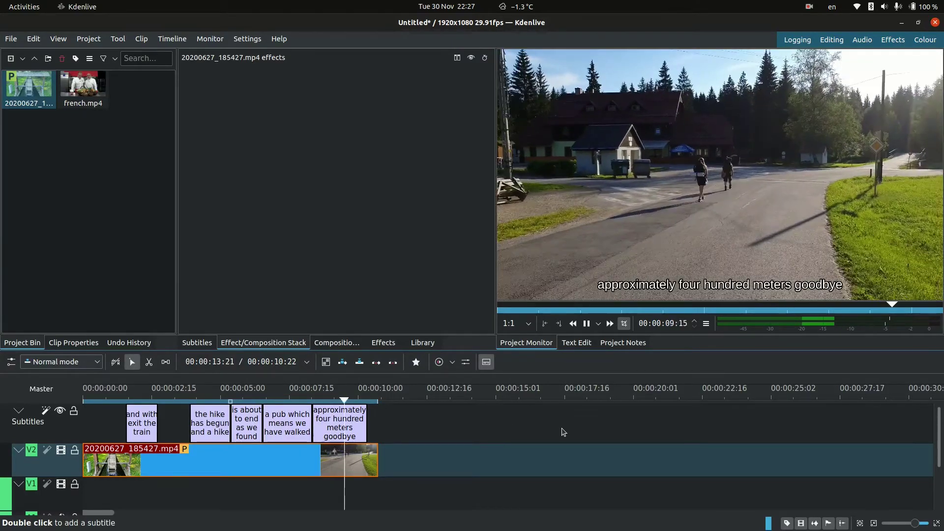
pyautogui.press('space')
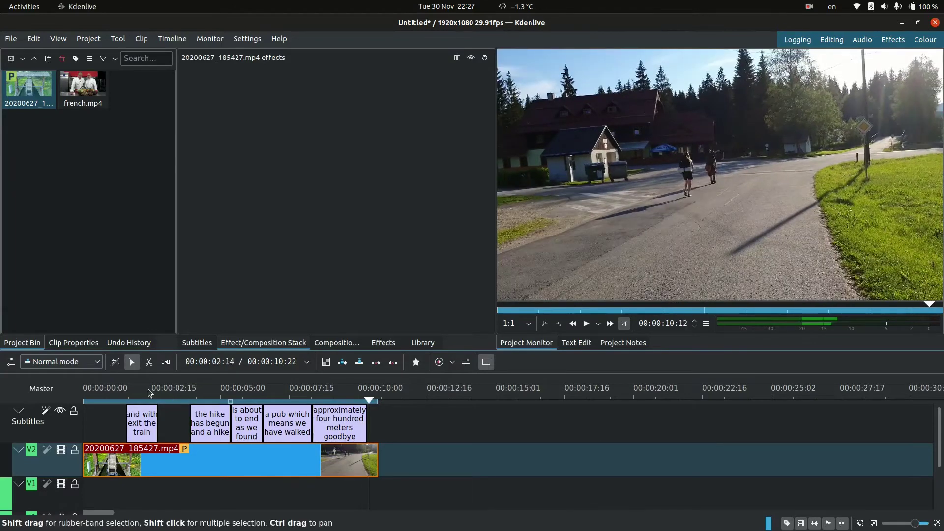
pyautogui.click(146, 392)
pyautogui.click(134, 425)
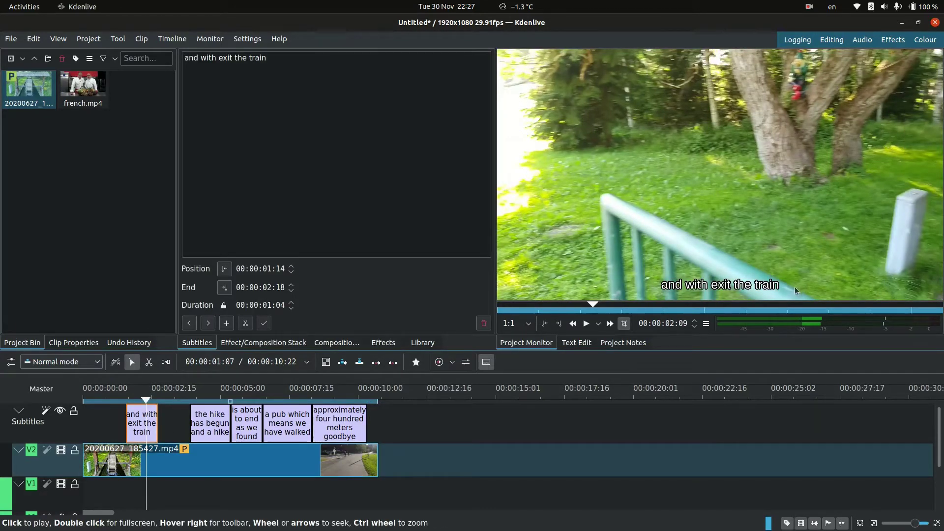
pyautogui.doubleClick(213, 59)
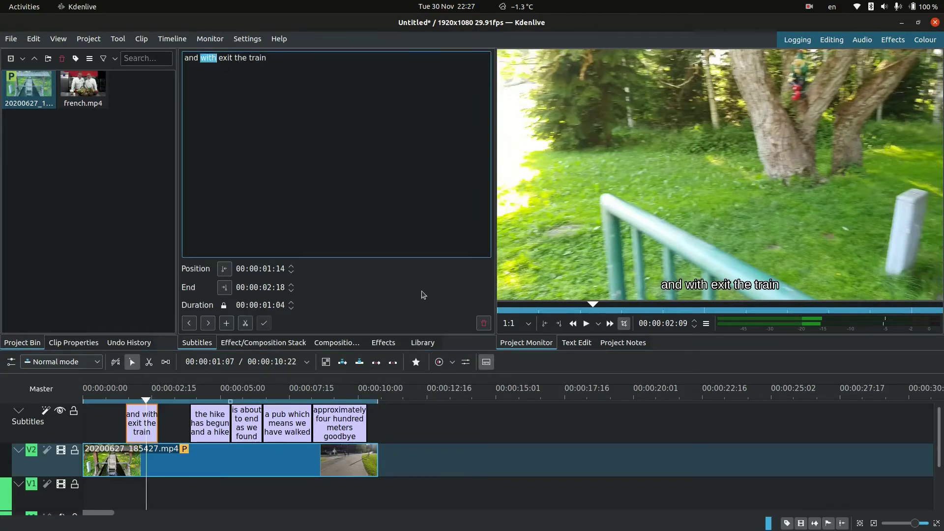
# Replace 'with exit' in the first subtitle so it reads 'and we've exited the train'
pyautogui.press('Left')
pyautogui.hotkey('ctrl', 'shift', 'Right')
pyautogui.hotkey('ctrl', 'shift', 'Right')
pyautogui.click(135, 428)
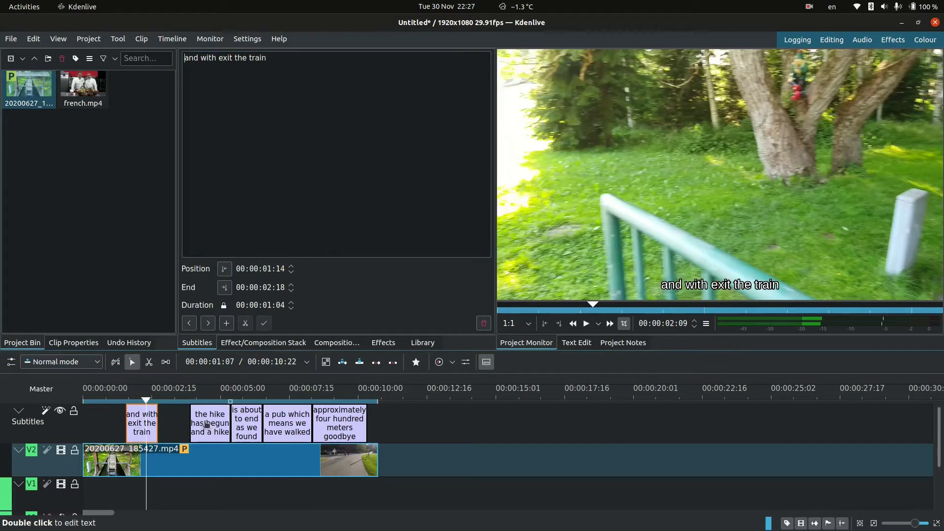
pyautogui.click(205, 426)
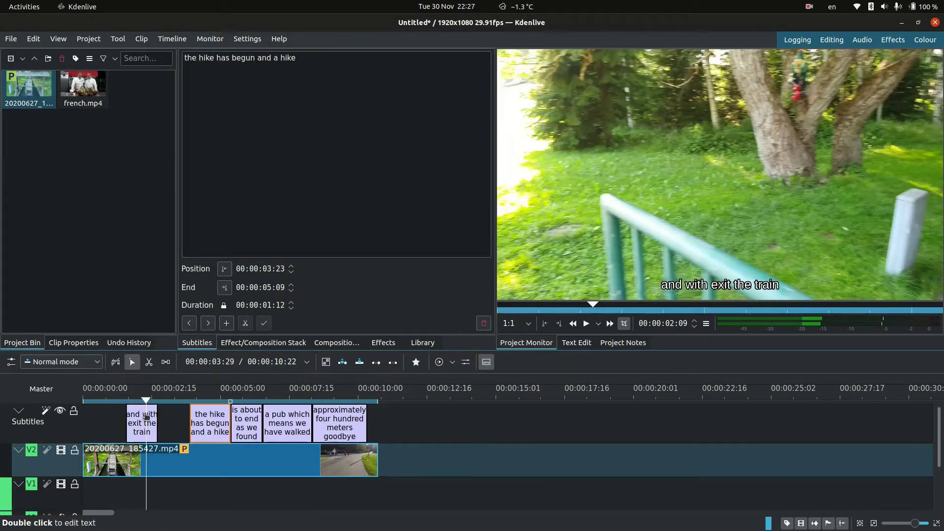
pyautogui.click(141, 426)
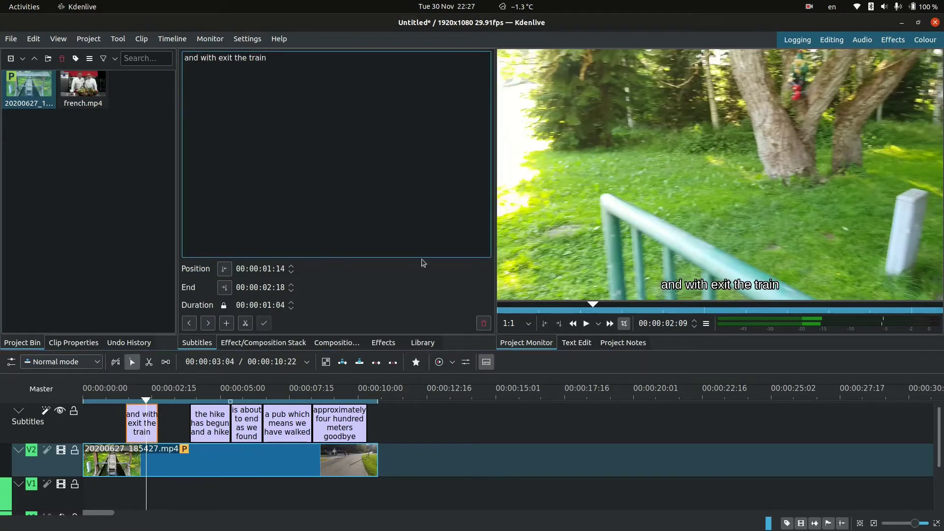
pyautogui.hotkey('ctrl', 'shift', 'Right')
pyautogui.hotkey('ctrl', 'shift', 'Right')
pyautogui.write("we've")
pyautogui.write(' ext')
pyautogui.write('ited')
pyautogui.click(205, 391)
# Preview the corrected first subtitle and check the last subtitle against the clip's end
pyautogui.click(139, 393)
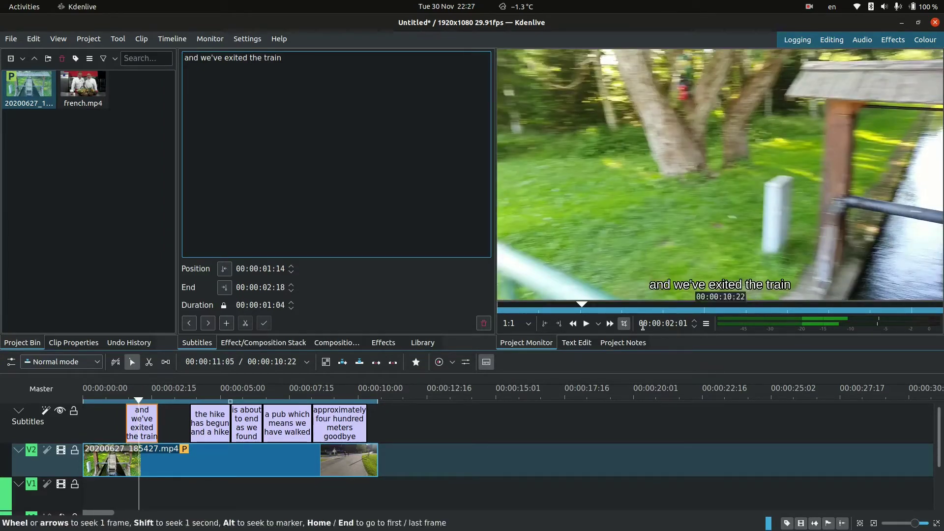
pyautogui.click(347, 492)
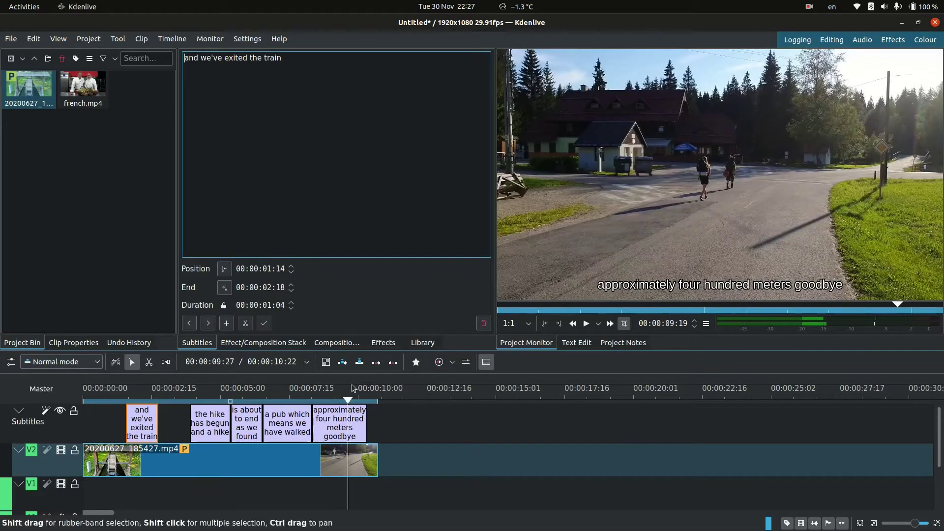
pyautogui.click(501, 433)
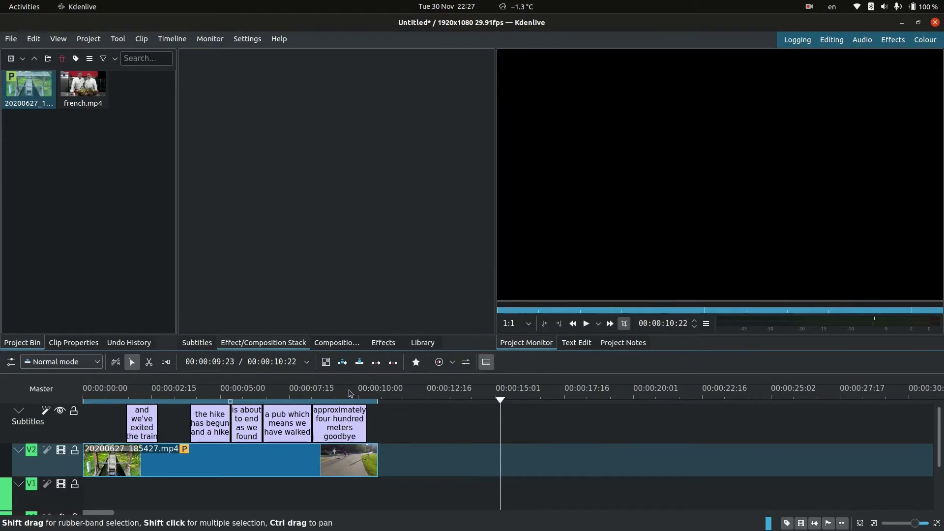
pyautogui.click(349, 425)
# Stretch the last subtitle to the clip's end, start it slightly later, and play the ending
pyautogui.moveTo(367, 426); pyautogui.dragTo(383, 424)
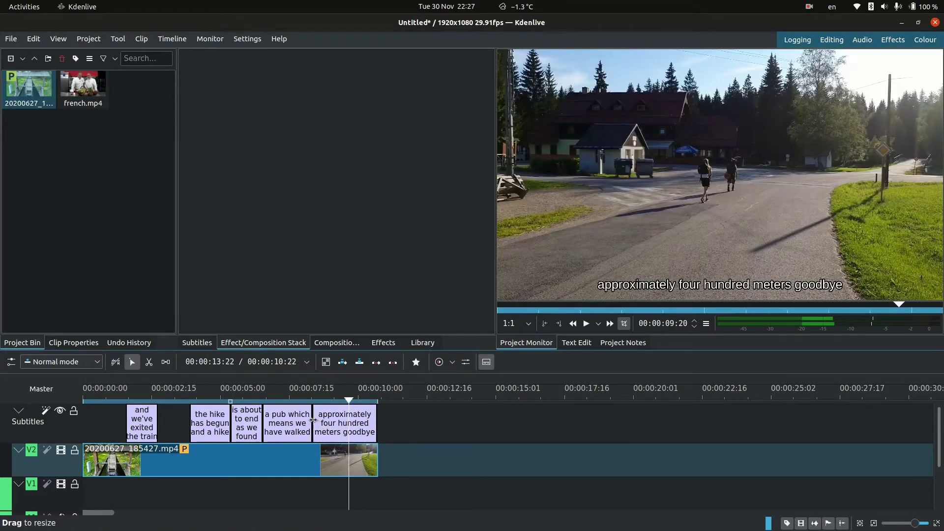
pyautogui.moveTo(315, 421); pyautogui.dragTo(322, 421)
pyautogui.press('space')
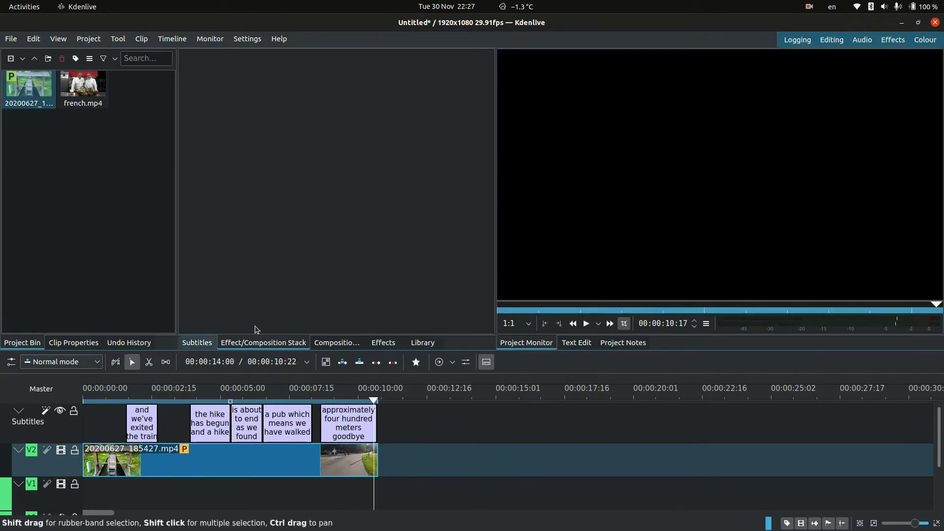
# Select everything on the timeline and delete the clip and all subtitles
pyautogui.click(462, 416)
pyautogui.hotkey('ctrl', 'a')
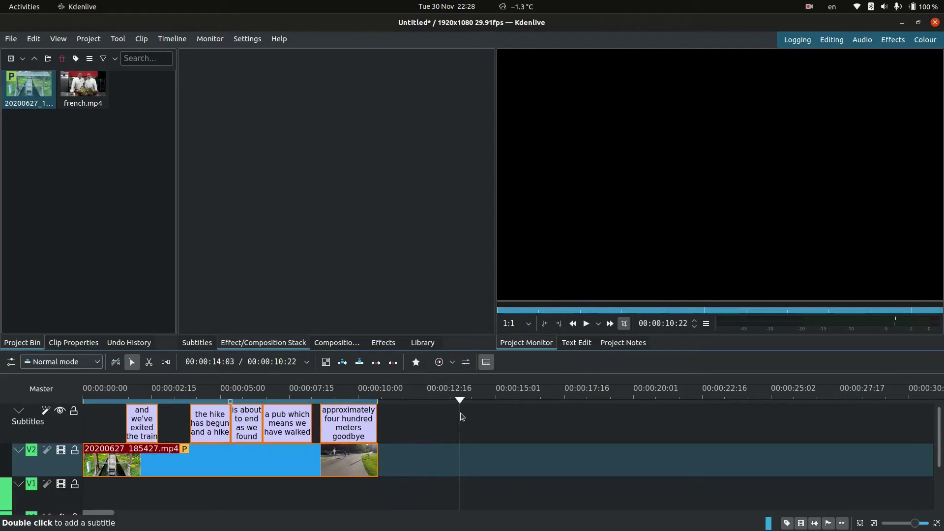
pyautogui.press('Delete')
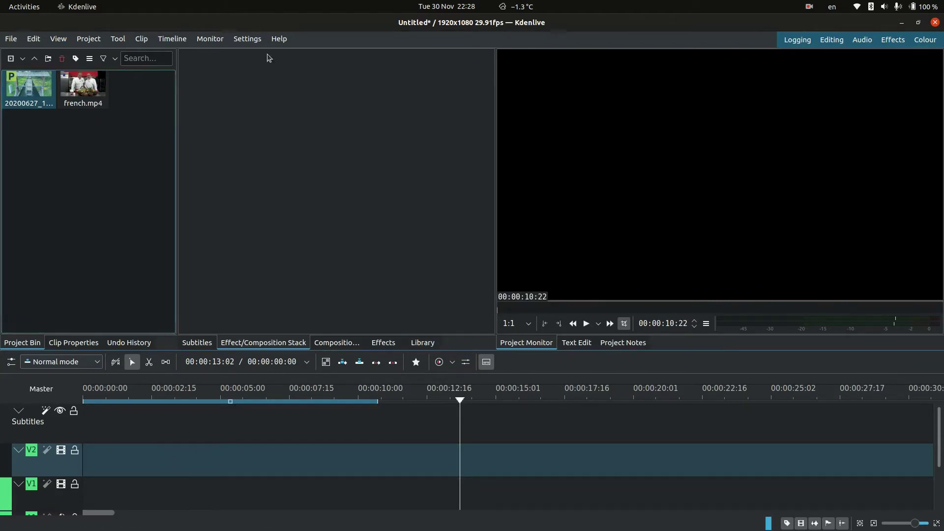
# In Configure Kdenlive's Speech To Text page, follow the alphacephei.com/vosk/models download link
pyautogui.click(246, 39)
pyautogui.click(295, 215)
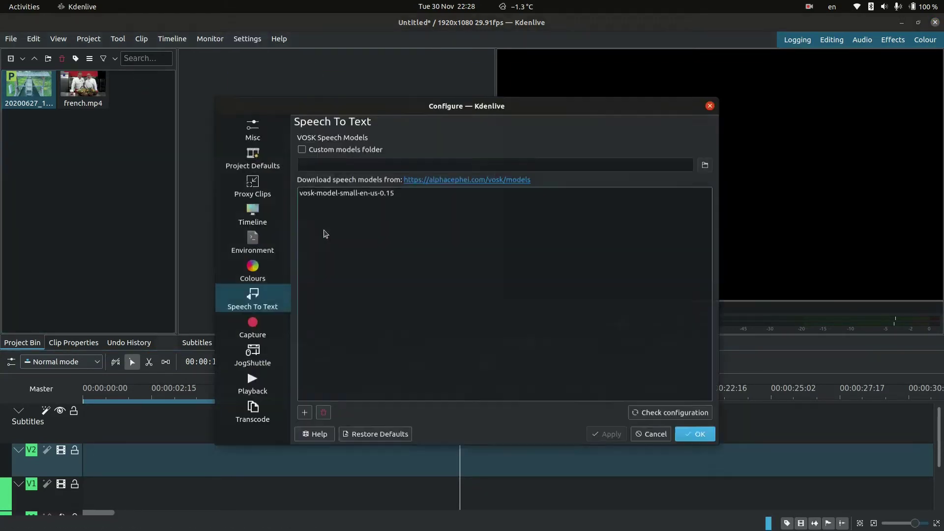
pyautogui.click(265, 269)
pyautogui.click(265, 301)
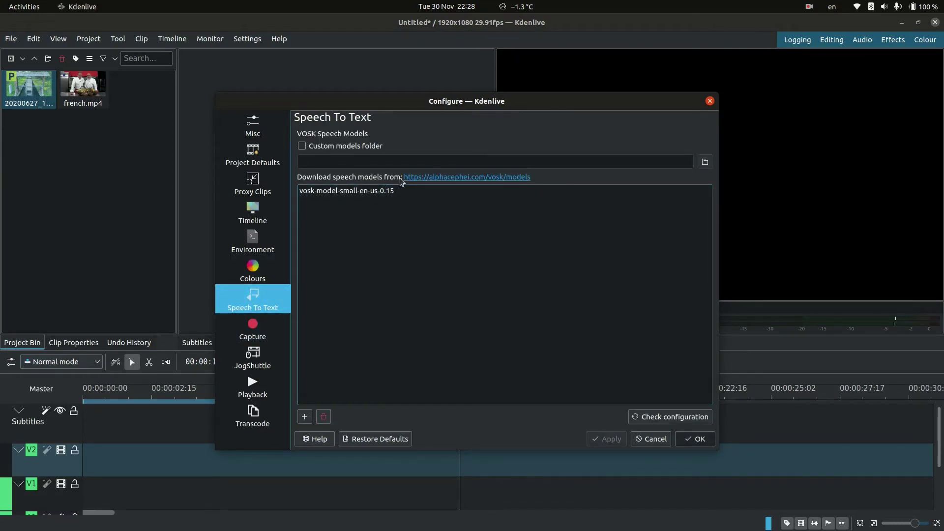
pyautogui.click(501, 180)
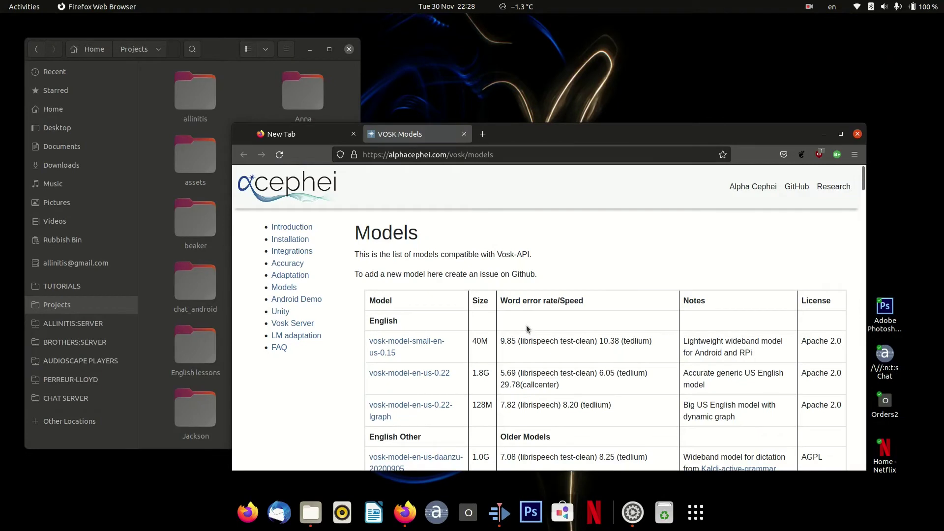
# Scroll the VOSK Models page, comparing the small English (40M) and small French (39M) model sizes
pyautogui.scroll(-2, 499, 314)
pyautogui.scroll(1, 496, 295)
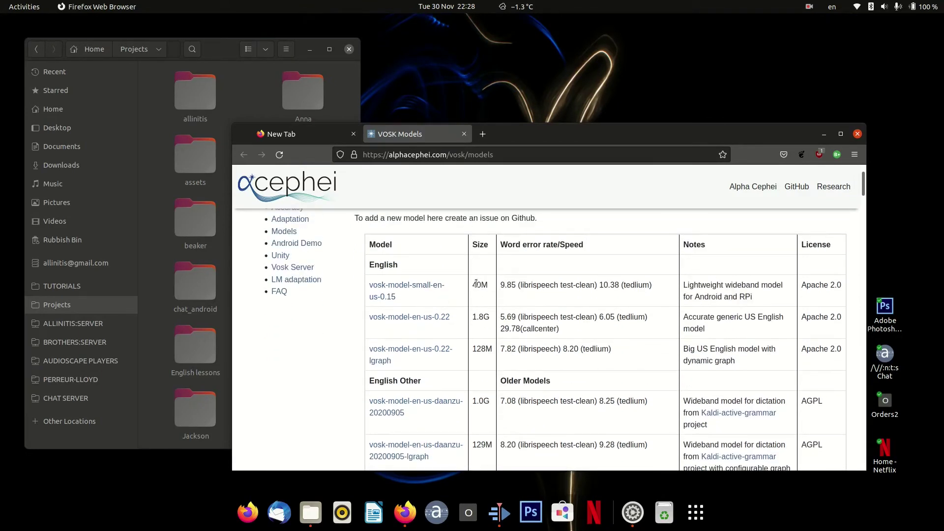
pyautogui.doubleClick(476, 284)
pyautogui.scroll(-10, 498, 344)
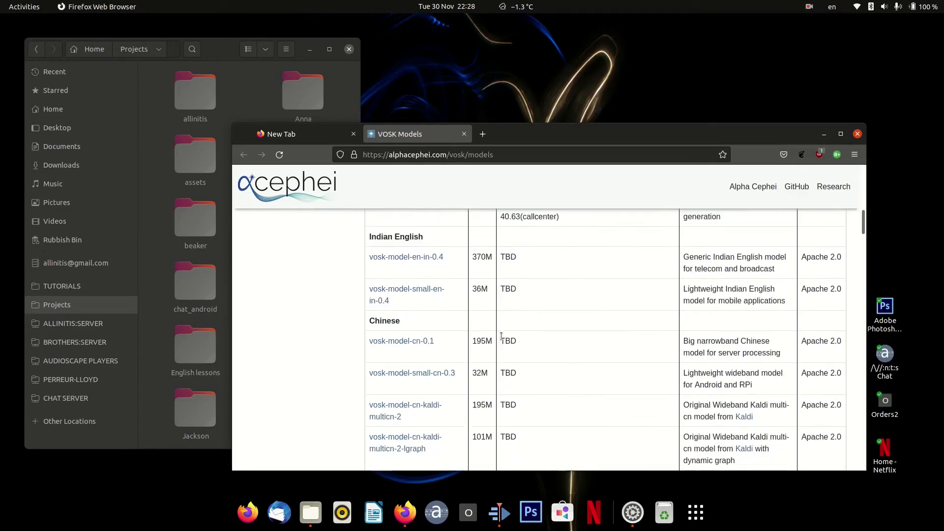
pyautogui.scroll(-5, 496, 342)
pyautogui.scroll(6, 497, 342)
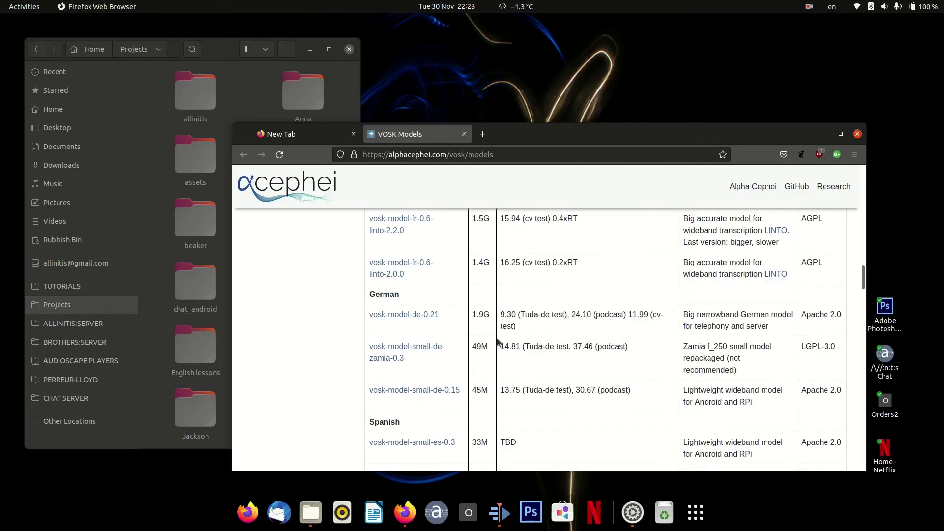
pyautogui.scroll(5, 492, 337)
pyautogui.scroll(-1, 494, 342)
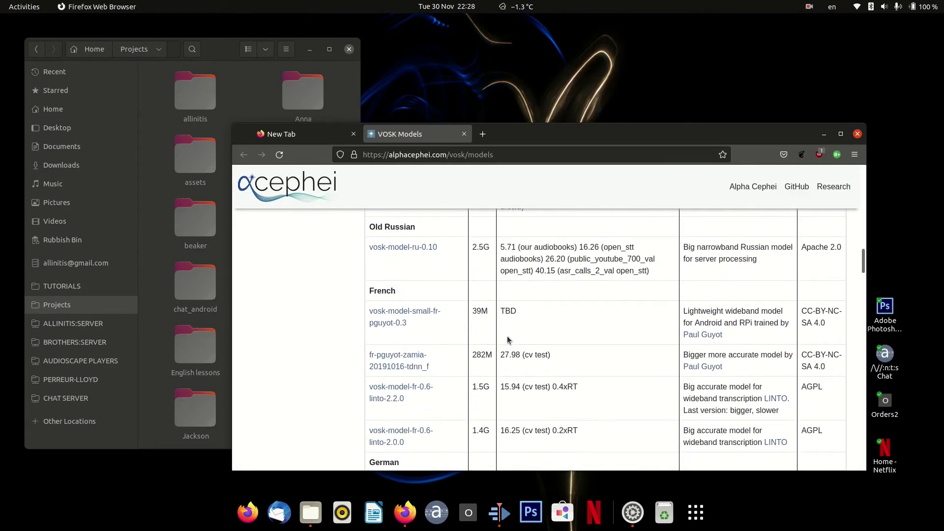
pyautogui.doubleClick(480, 312)
# Copy the vosk-model-small-fr-pguyot-0.3 download link and switch back toward Kdenlive
pyautogui.rightClick(404, 314)
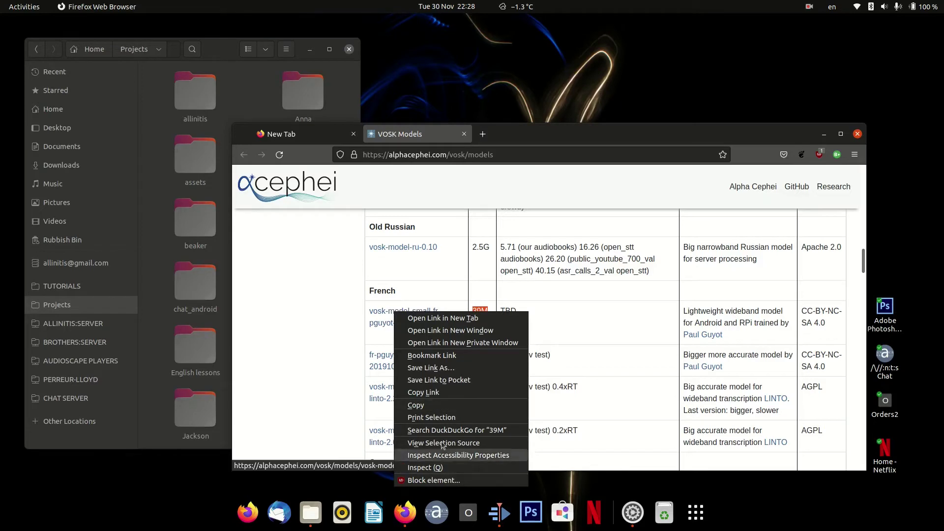
pyautogui.click(449, 396)
pyautogui.press('super')
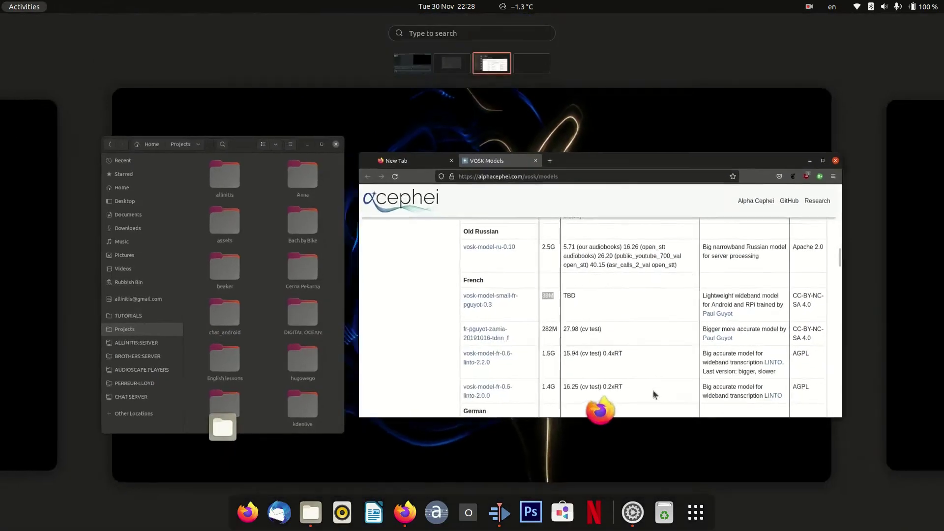
pyautogui.scroll(2, 653, 390)
# Install the pasted vosk-model-small-fr-pguyot-0.3 URL as a new dictionary, select it, and close the settings
pyautogui.click(417, 302)
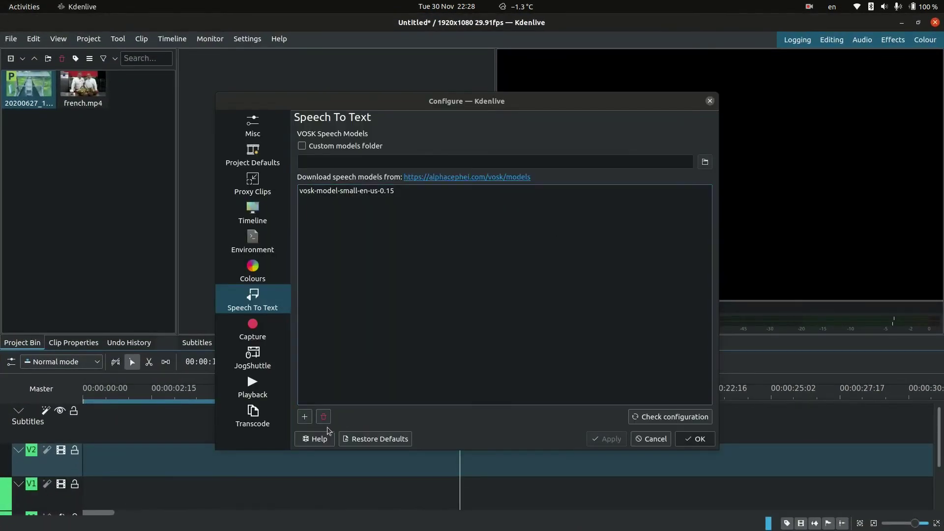
pyautogui.click(306, 417)
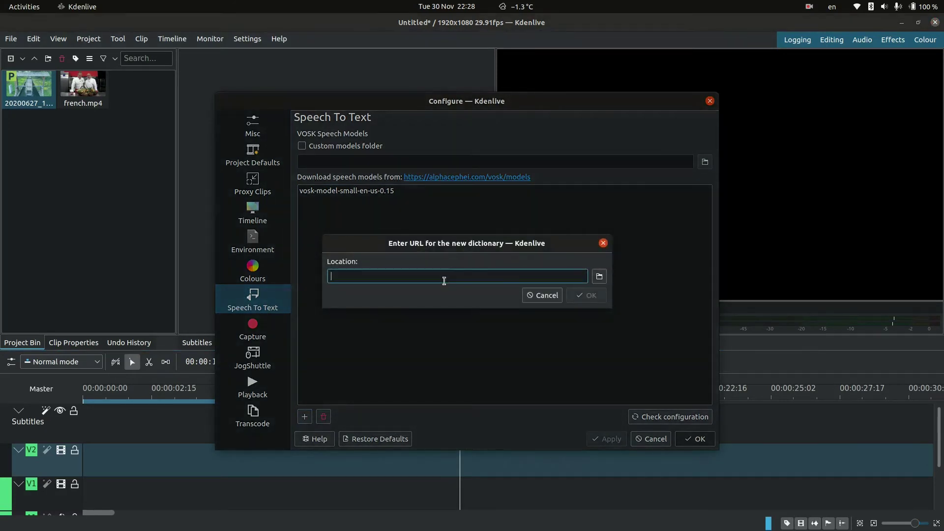
pyautogui.hotkey('ctrl', 'v')
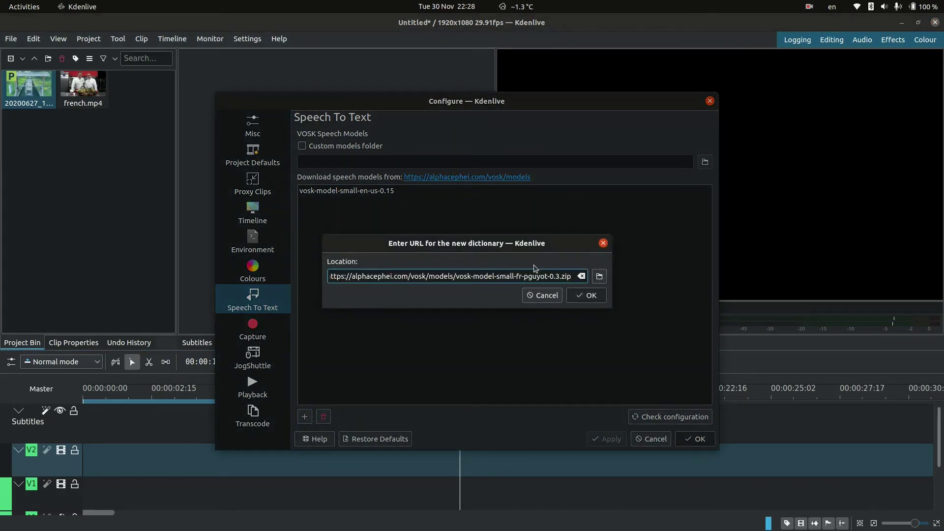
pyautogui.moveTo(542, 275); pyautogui.dragTo(590, 277)
pyautogui.click(586, 295)
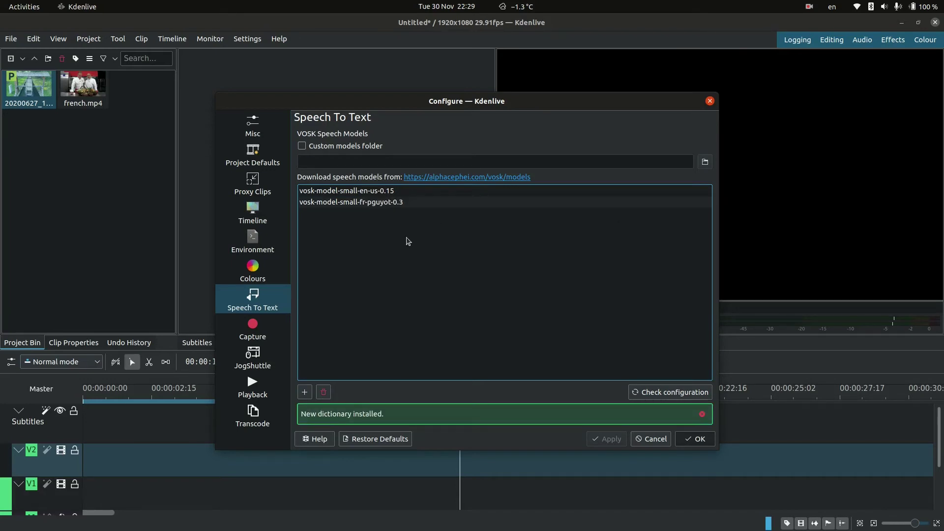
pyautogui.click(370, 202)
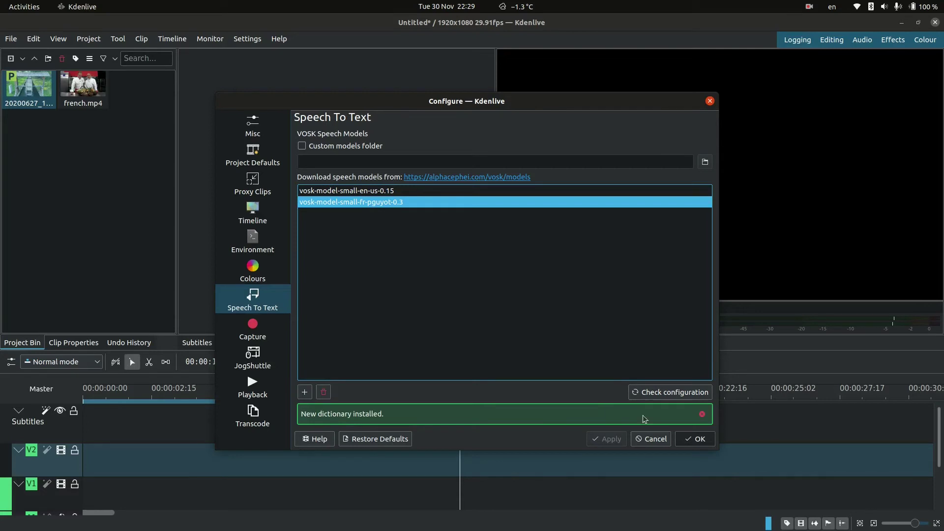
pyautogui.click(701, 439)
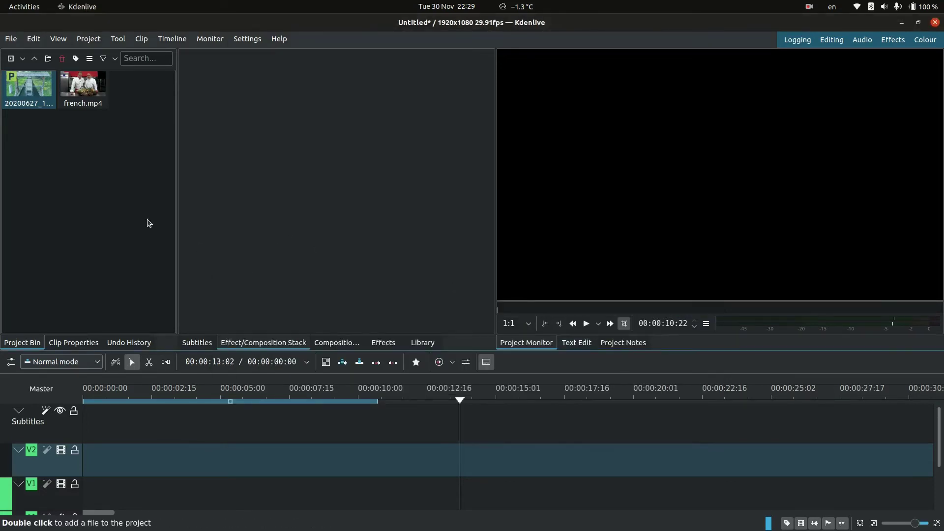
# Place french.mp4 at 00:00:00 on track V2 and play its first few seconds from the start
pyautogui.click(149, 223)
pyautogui.moveTo(82, 87); pyautogui.dragTo(166, 458)
pyautogui.moveTo(385, 460); pyautogui.dragTo(286, 459)
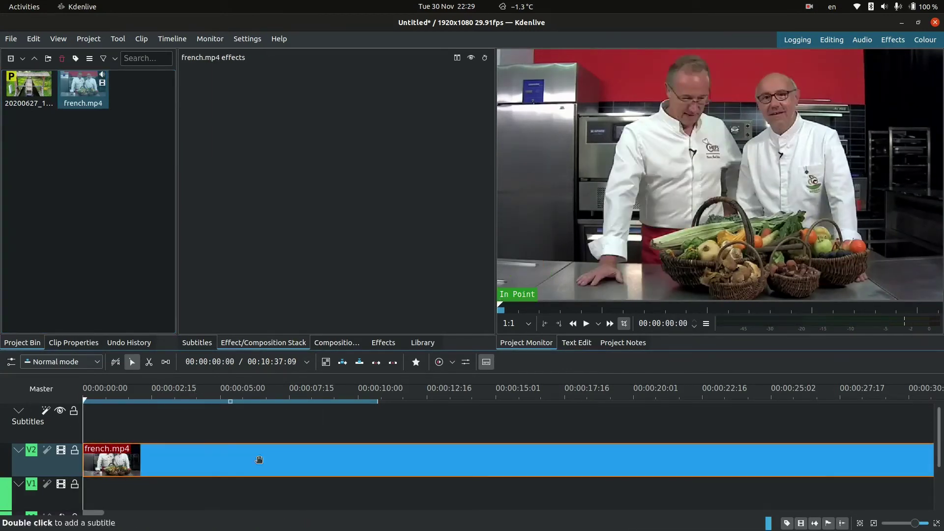
pyautogui.press('Home')
pyautogui.press('space')
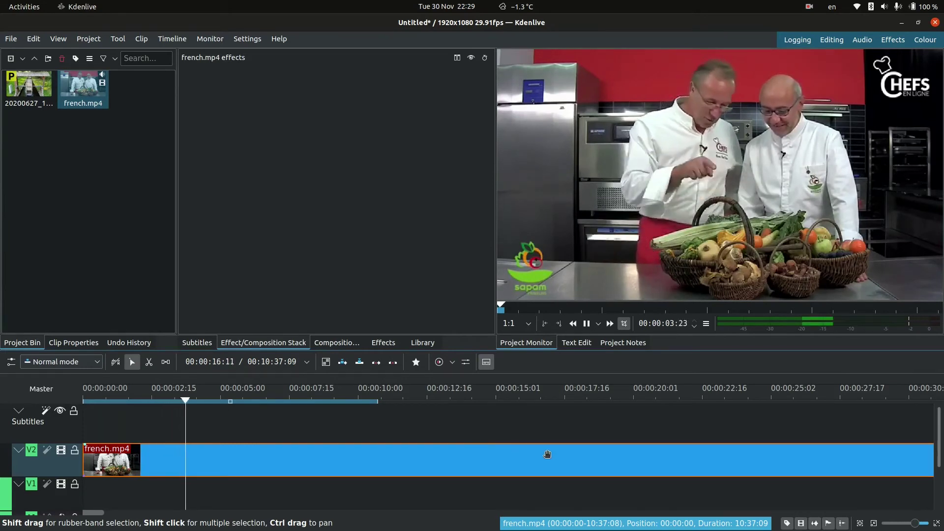
pyautogui.press('space')
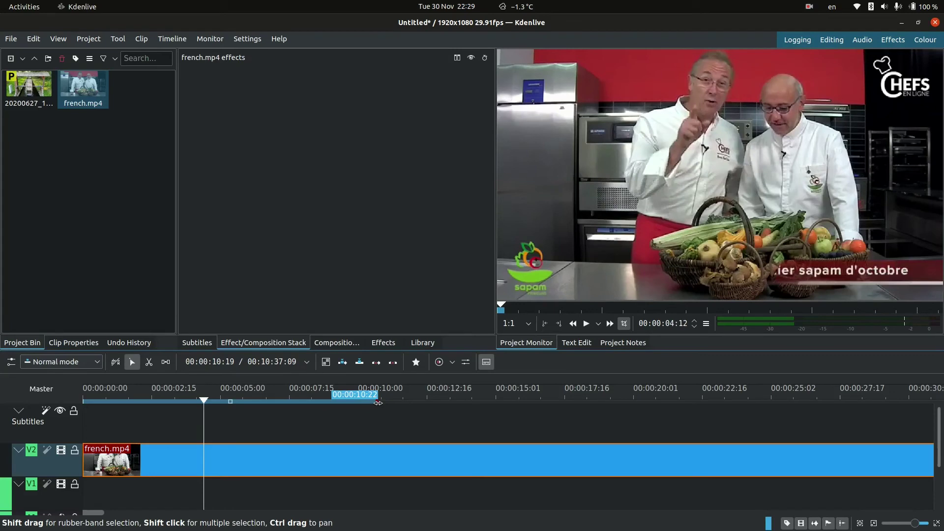
# Run speech recognition with vosk-model-small-fr-pguyot-0.3 over the whole timeline zone, importing French subtitles
pyautogui.click(89, 39)
pyautogui.moveTo(144, 152)
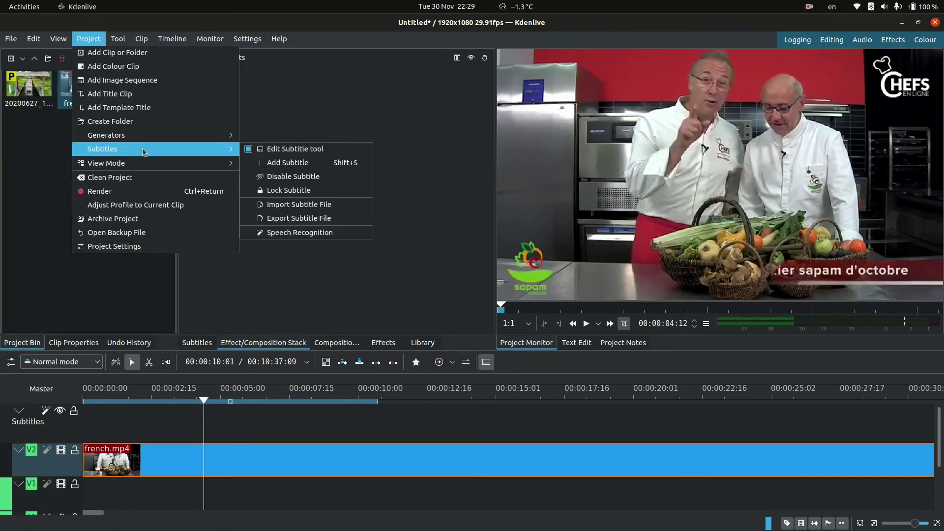
pyautogui.click(337, 232)
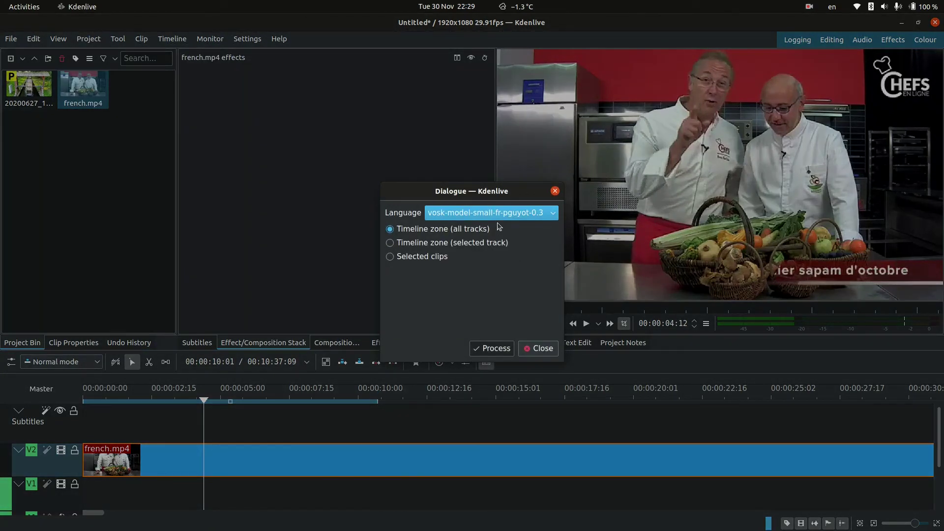
pyautogui.click(494, 213)
pyautogui.click(498, 241)
pyautogui.click(491, 350)
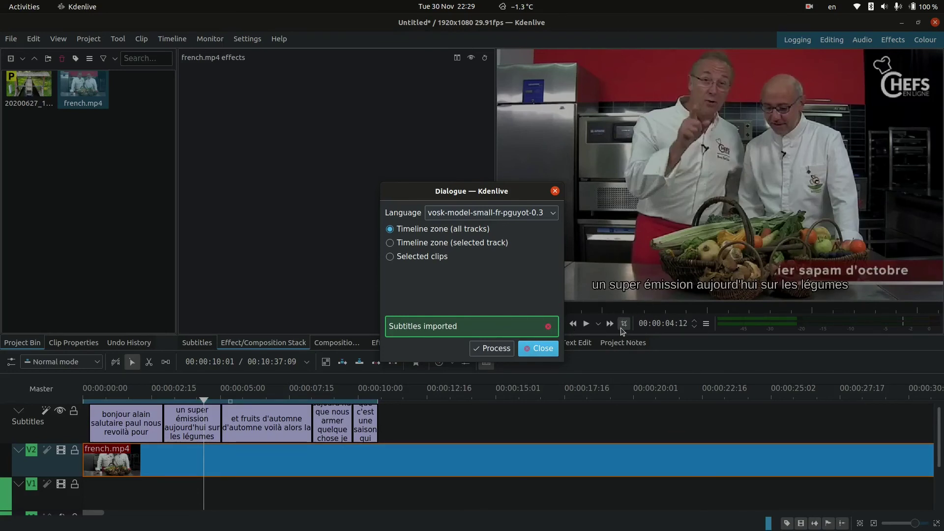
pyautogui.click(533, 351)
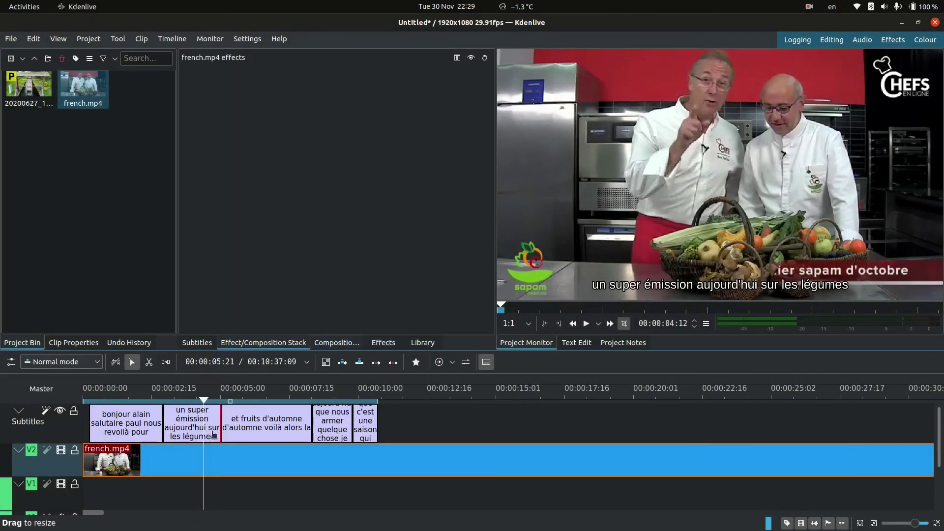
# Play the timeline from the start to review the French captions, then park the playhead at 00:00:05:00
pyautogui.press('Home')
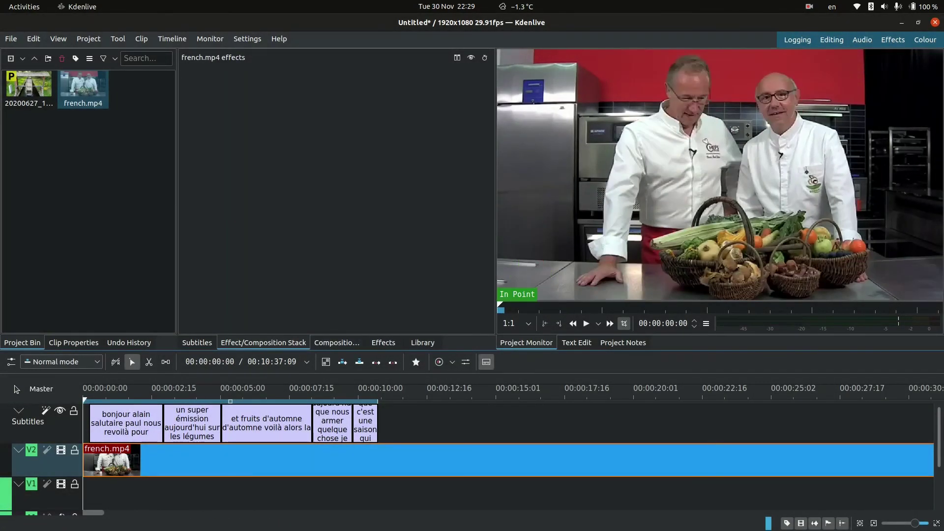
pyautogui.press('space')
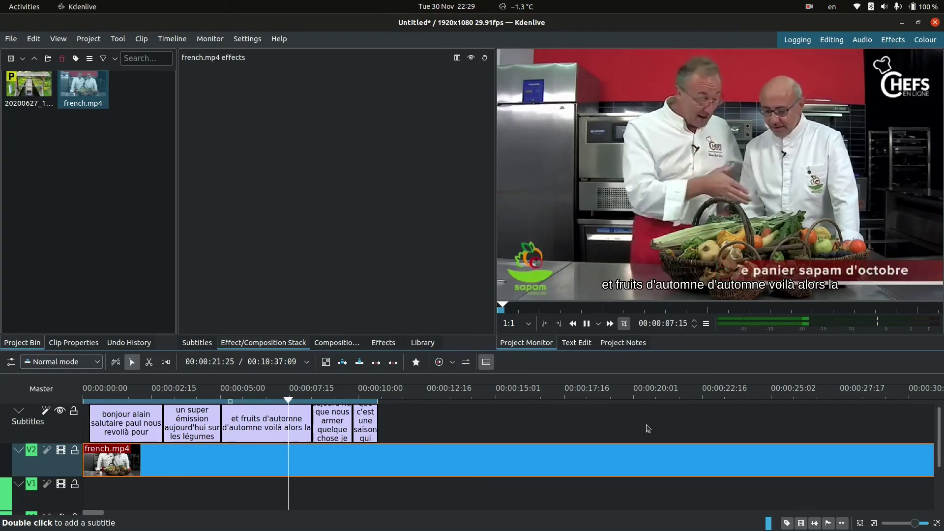
pyautogui.press('space')
pyautogui.click(219, 390)
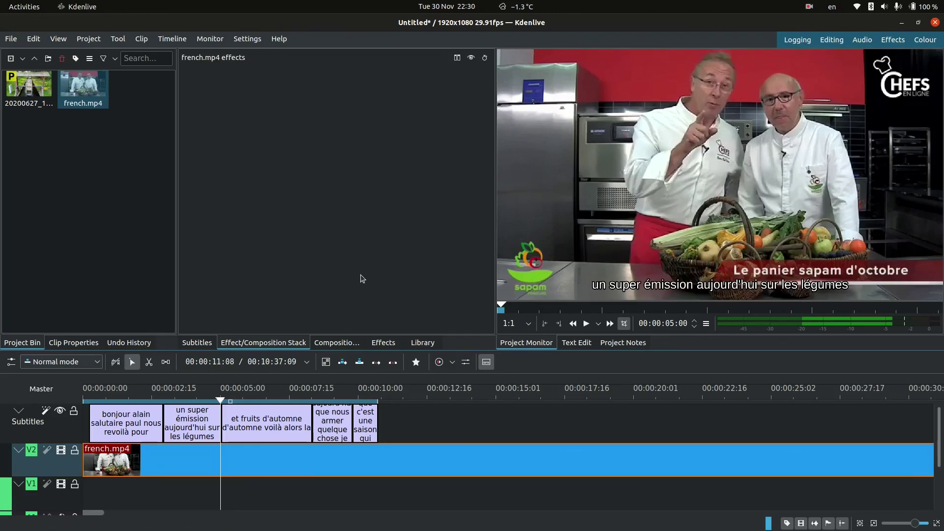
# Switch to an empty desktop workspace, leaving Kdenlive open on its own workspace
pyautogui.press('super')
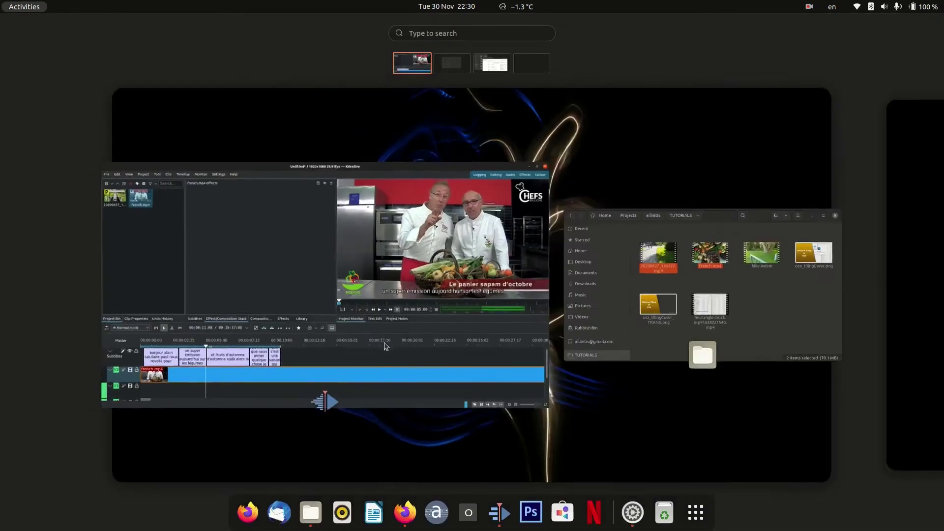
pyautogui.scroll(-2, 406, 347)
pyautogui.click(705, 220)
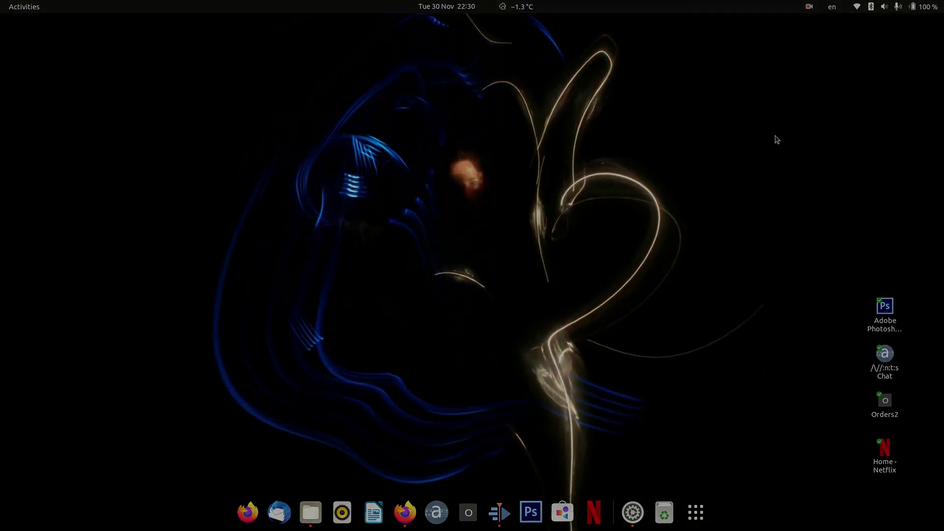